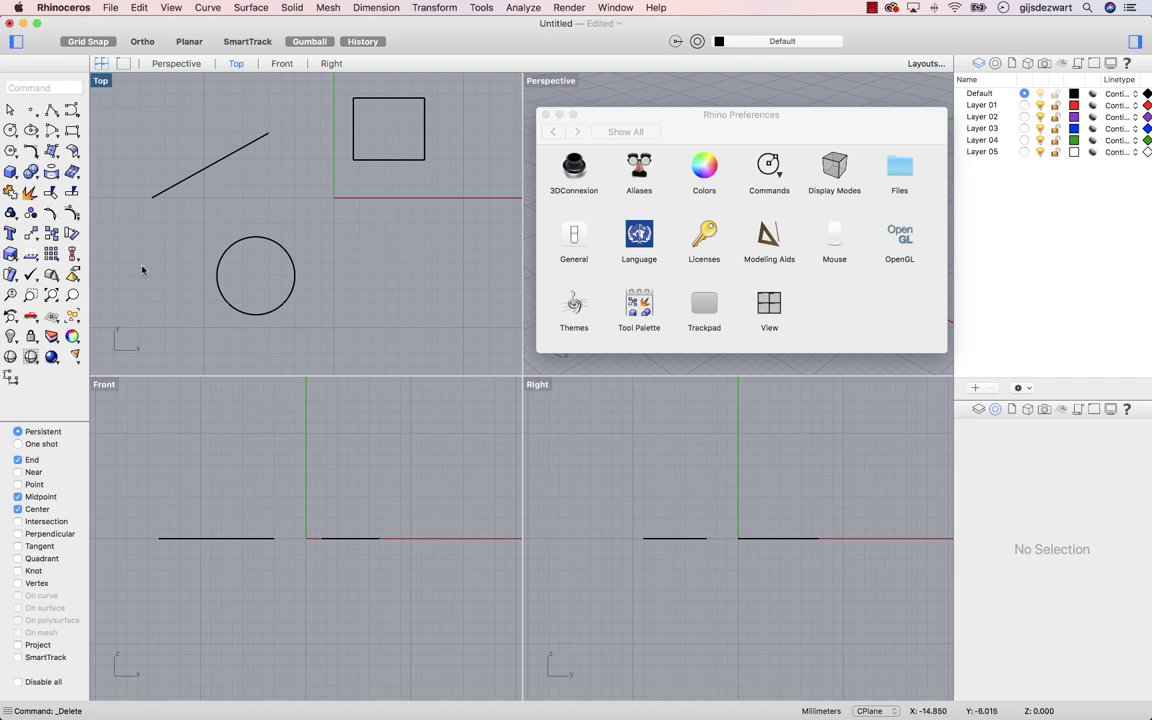
- Draw a polyline from the slanted line's left endpoint through its midpoint to the circle's centre
left_click(51, 111)
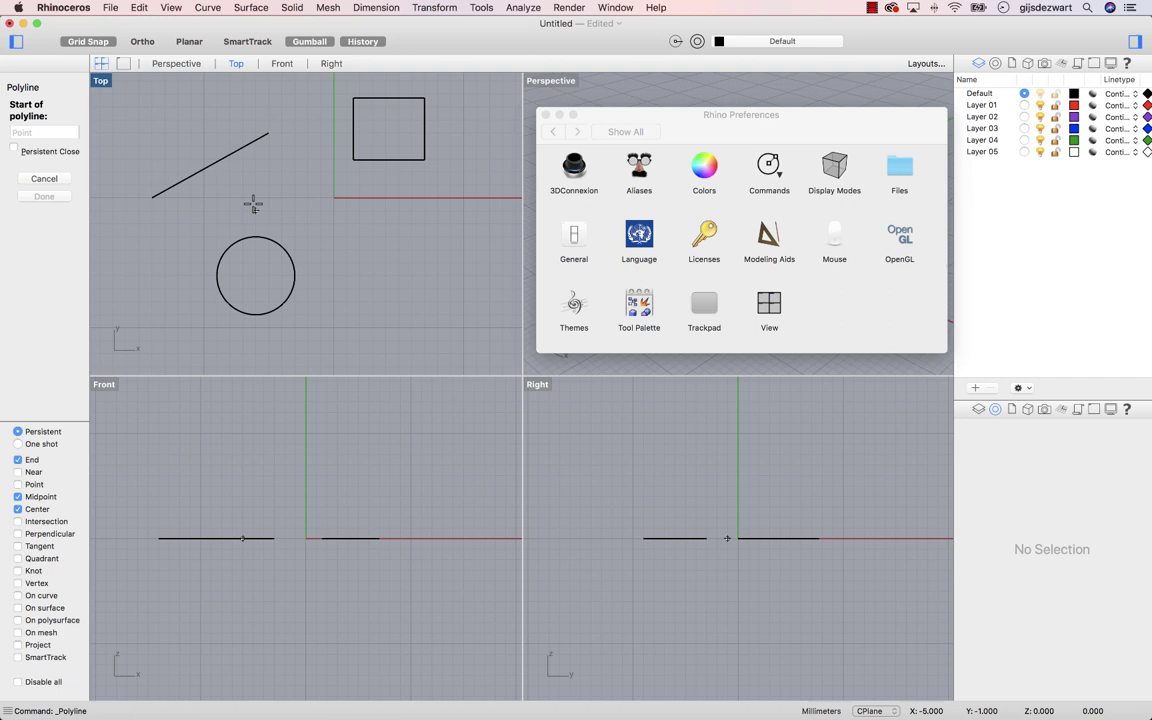
left_click(152, 196)
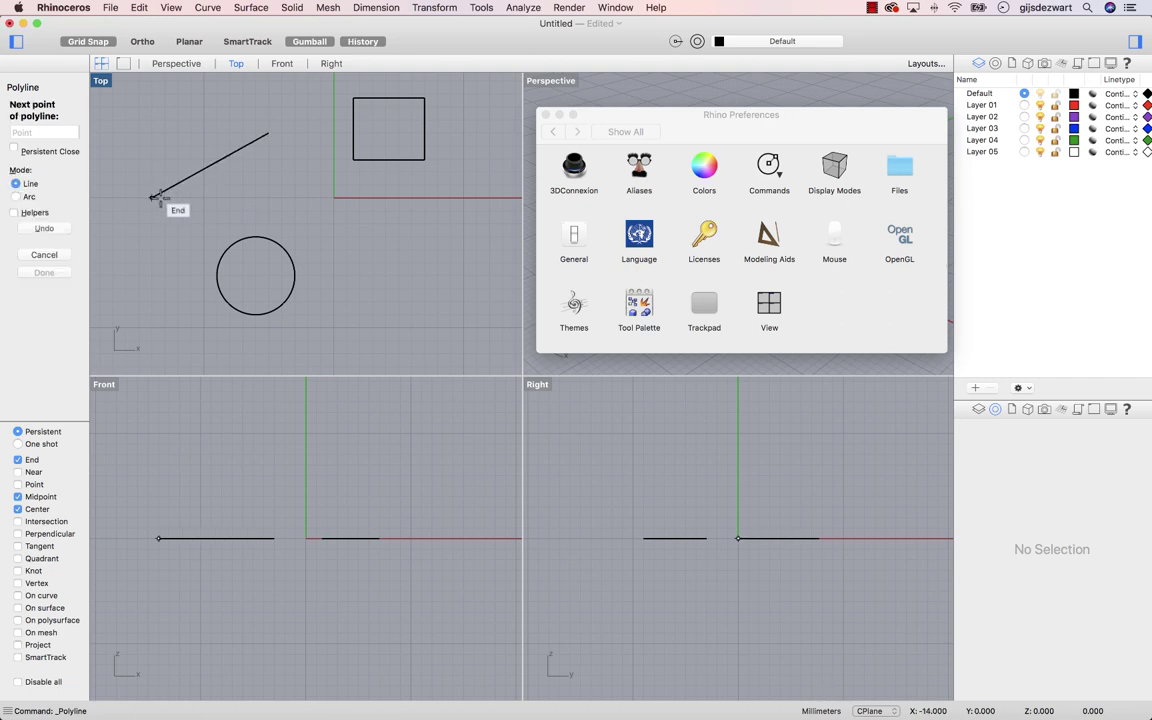
left_click(210, 165)
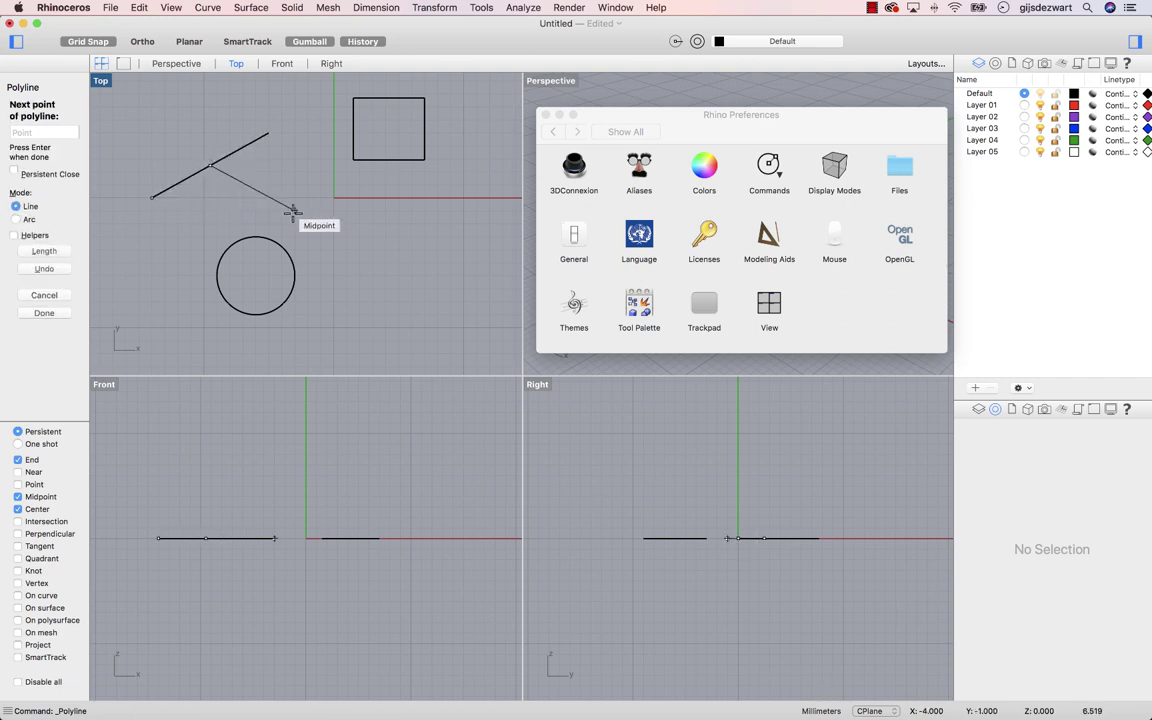
left_click(268, 243)
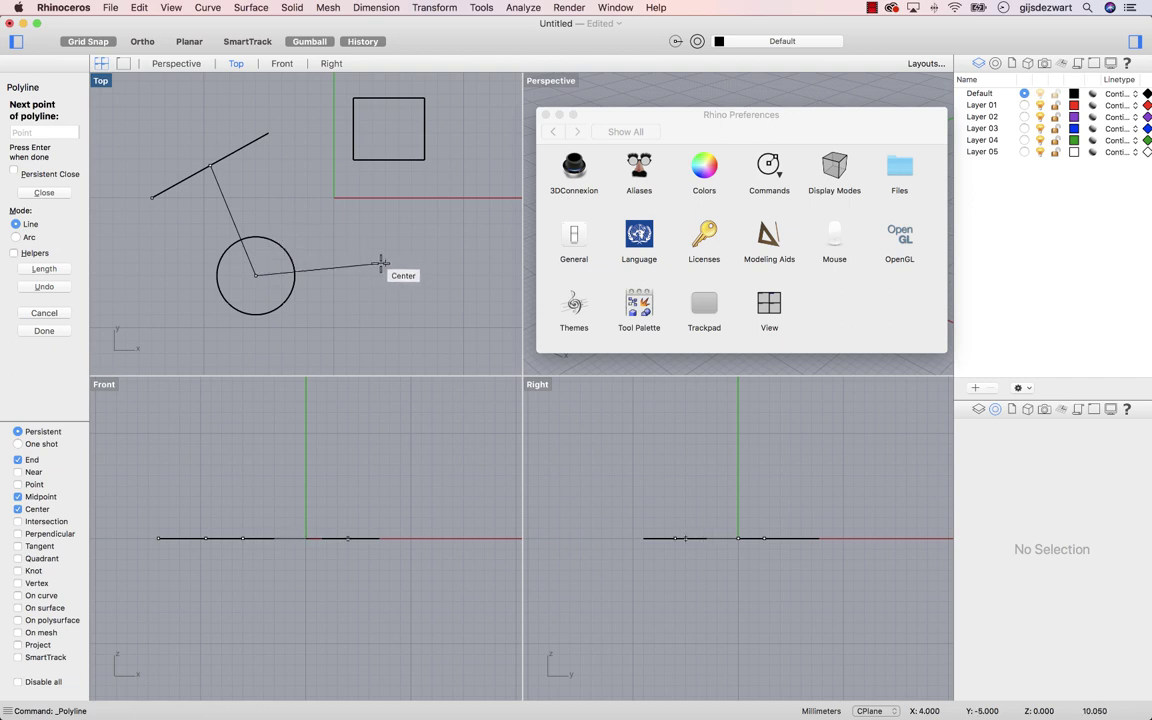
key("Return")
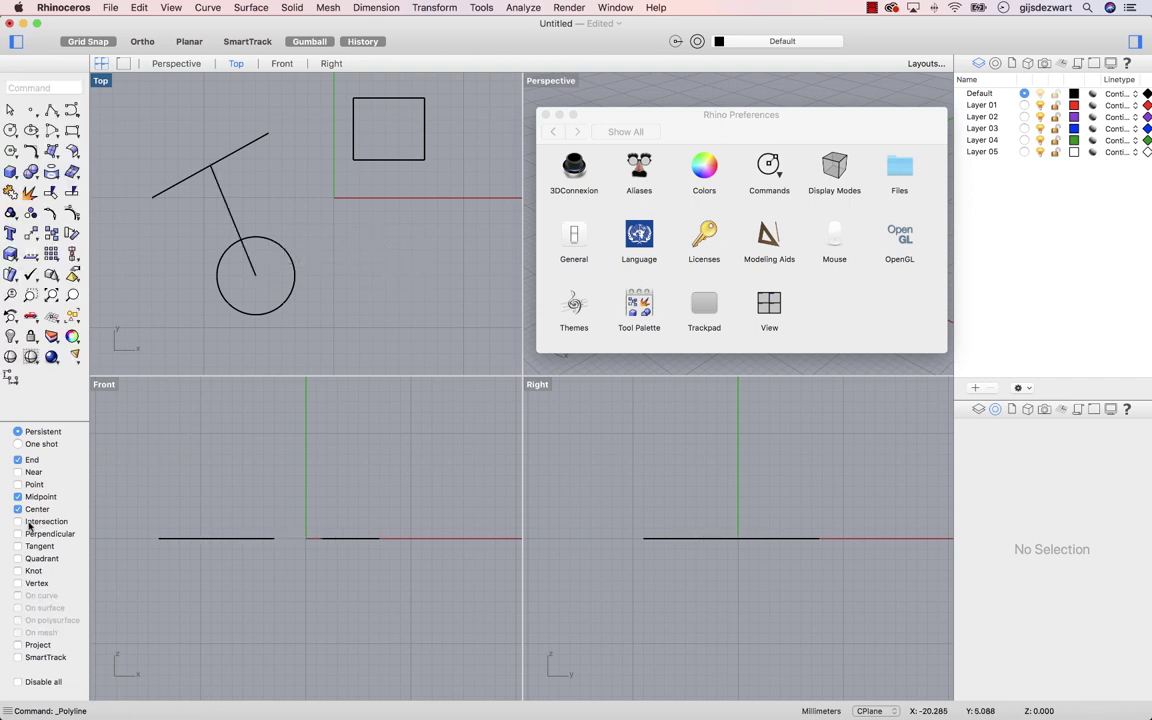
- Draw a two-point line slanting up across the sketch
left_click(51, 110)
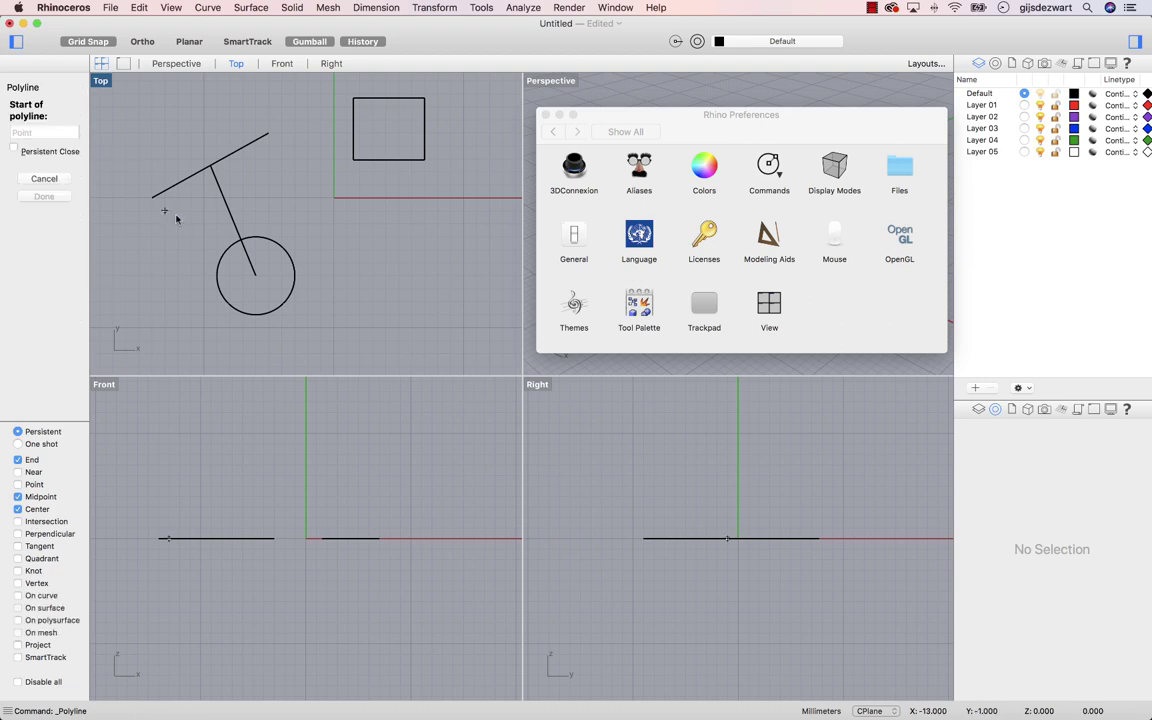
left_click(152, 249)
left_click(307, 199)
key("Return")
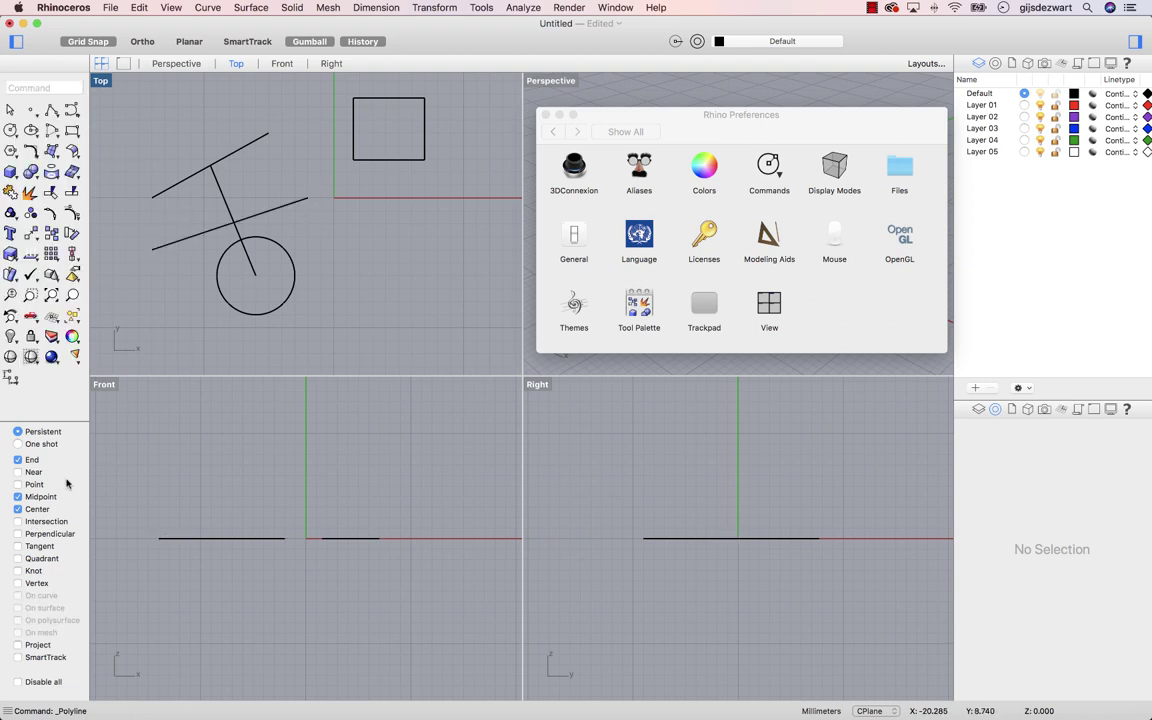
- Enable Intersection snap and draw a line from the two lines' intersection out to the right
left_click(18, 522)
left_click(51, 108)
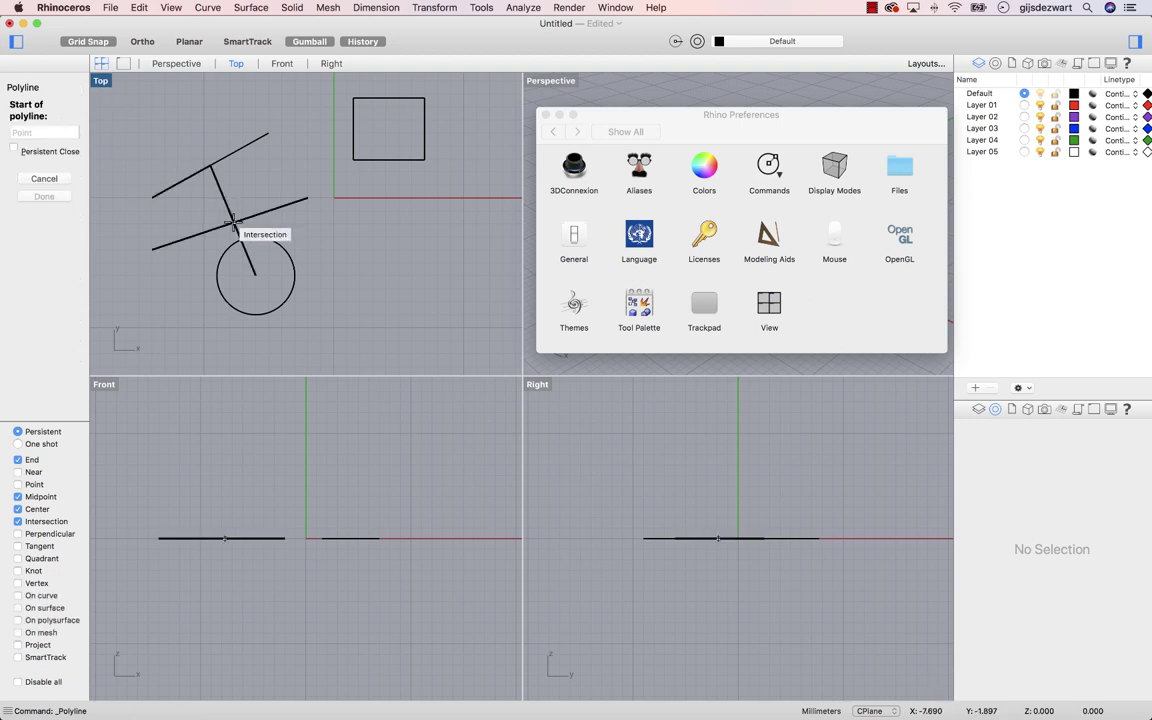
left_click(233, 220)
left_click(346, 223)
key("Return")
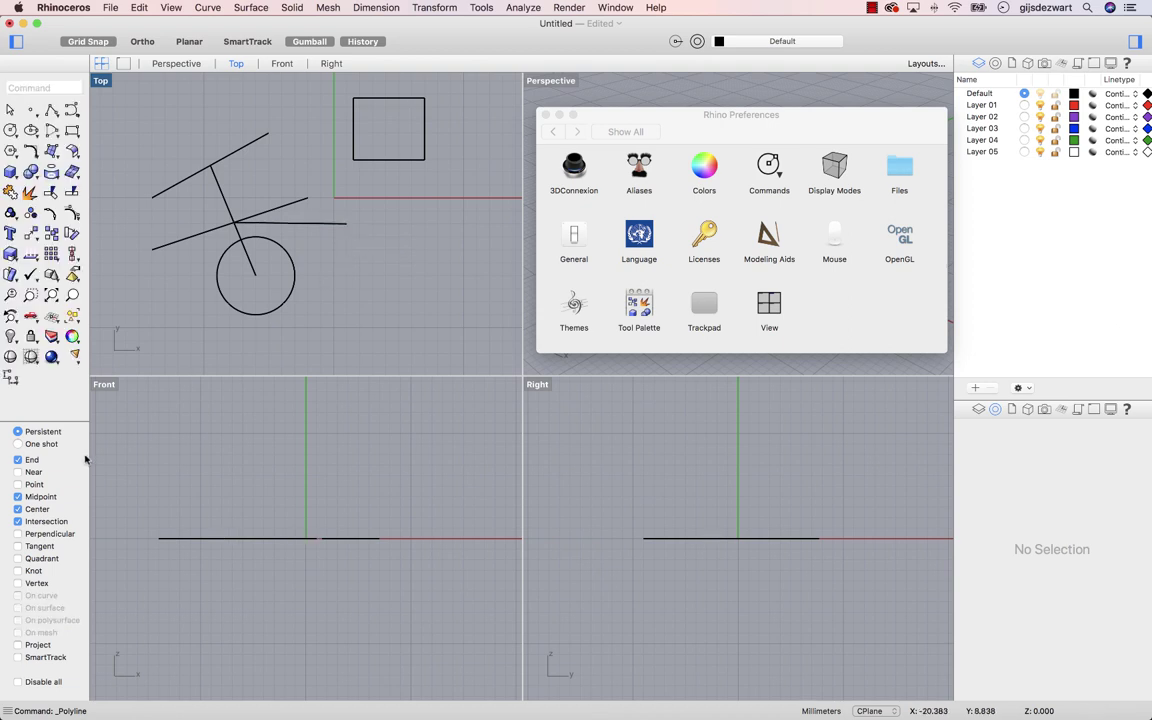
- Enable Quadrant snap and draw a polyline through the circle's left, bottom, right and top quadrants
left_click(20, 558)
left_click(48, 109)
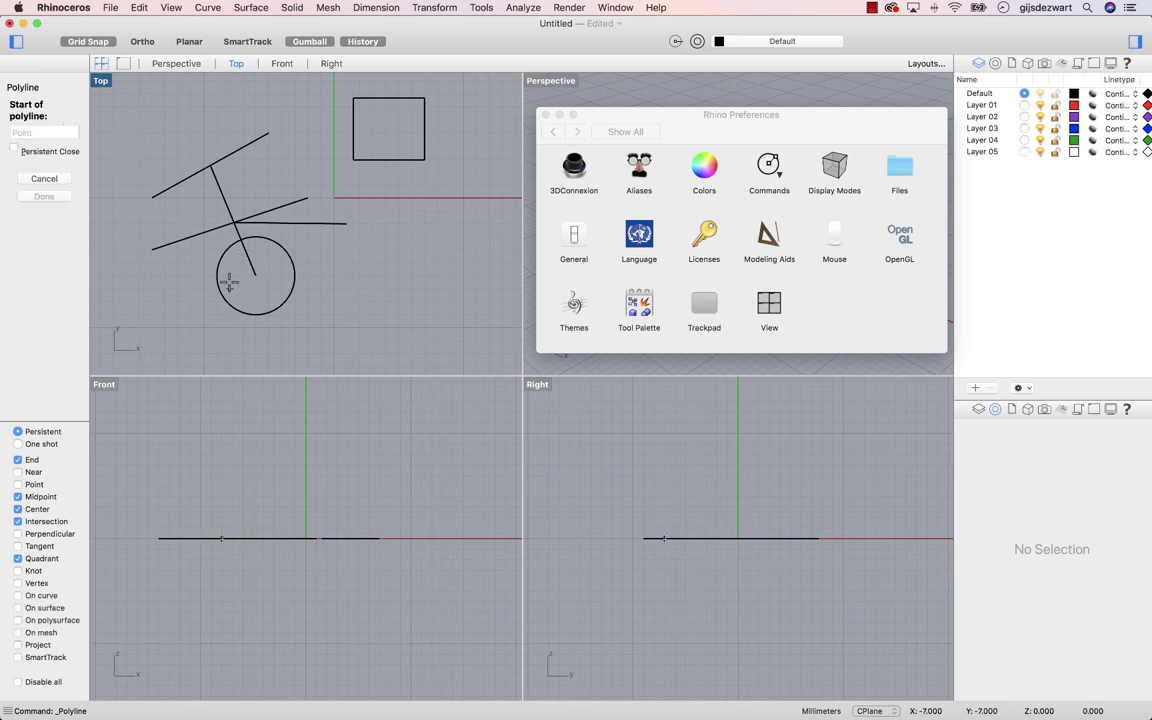
left_click(218, 276)
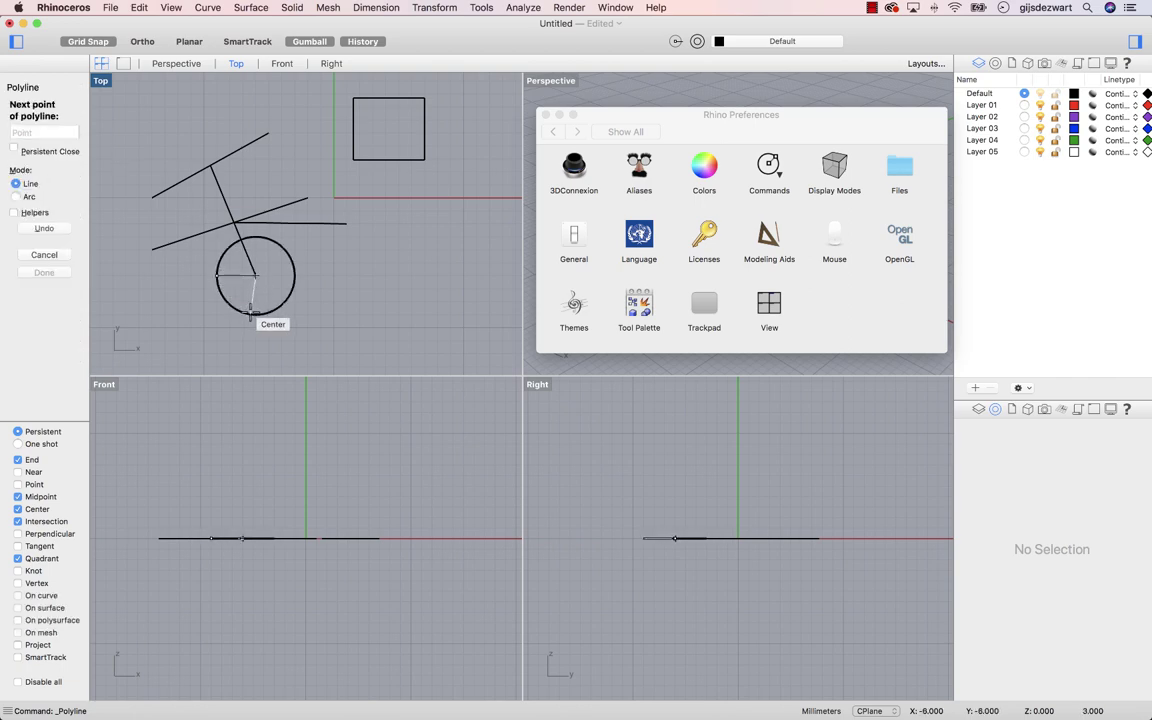
left_click(257, 313)
left_click(295, 276)
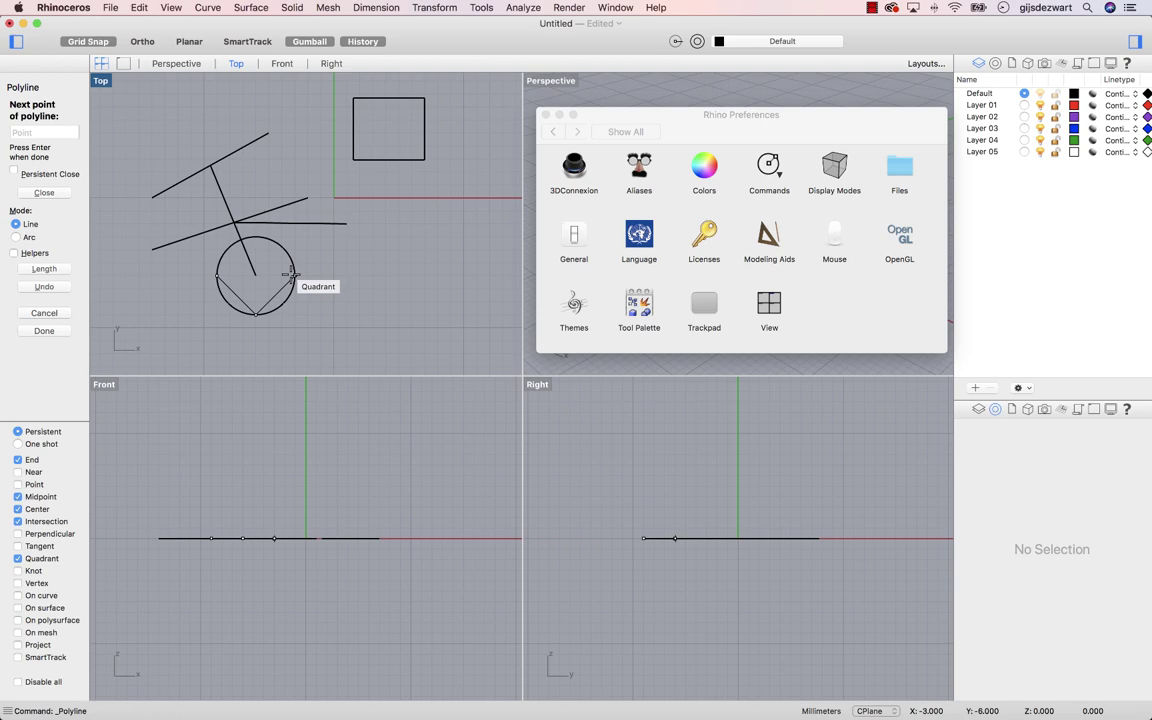
left_click(257, 237)
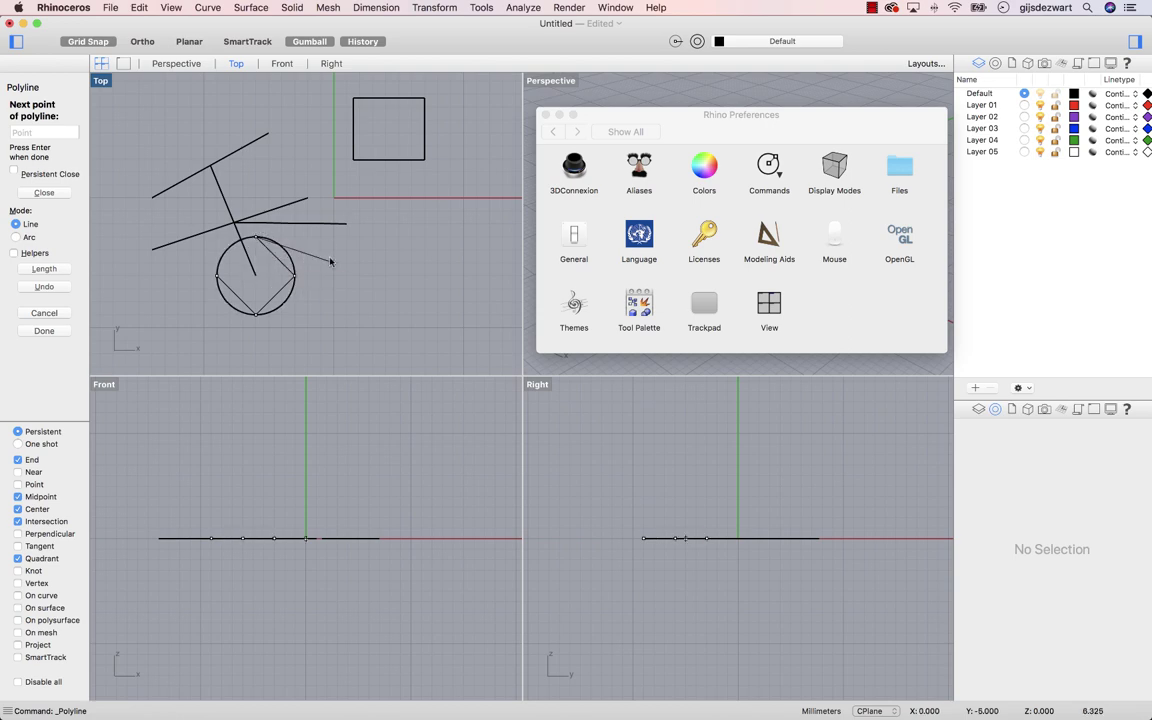
key("Return")
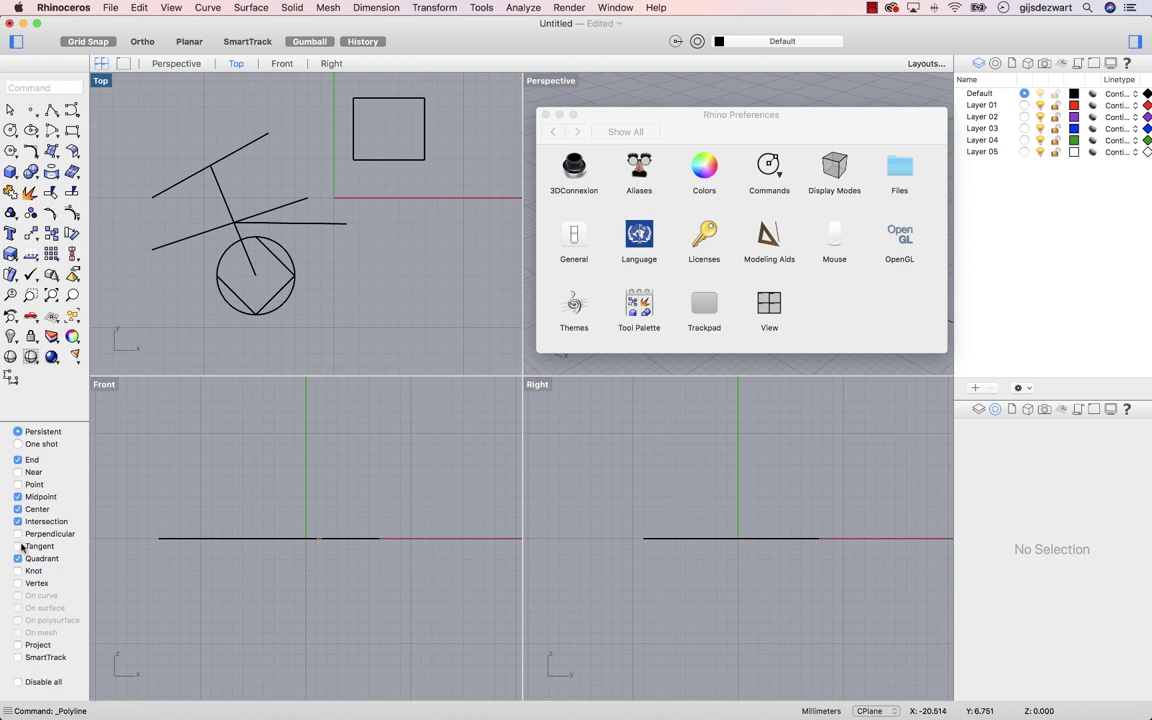
- Enable Tangent snap, draw a zigzag ending tangent to the circle, then delete the added lines
left_click(18, 546)
left_click(54, 113)
left_click(424, 315)
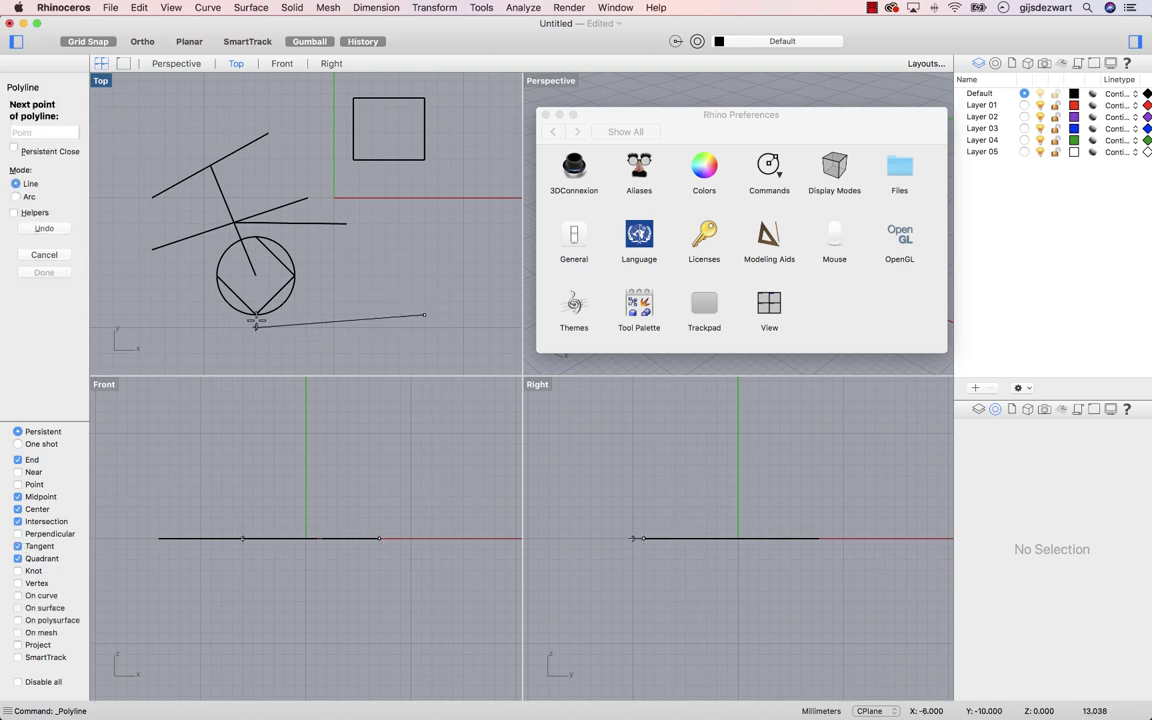
left_click(358, 288)
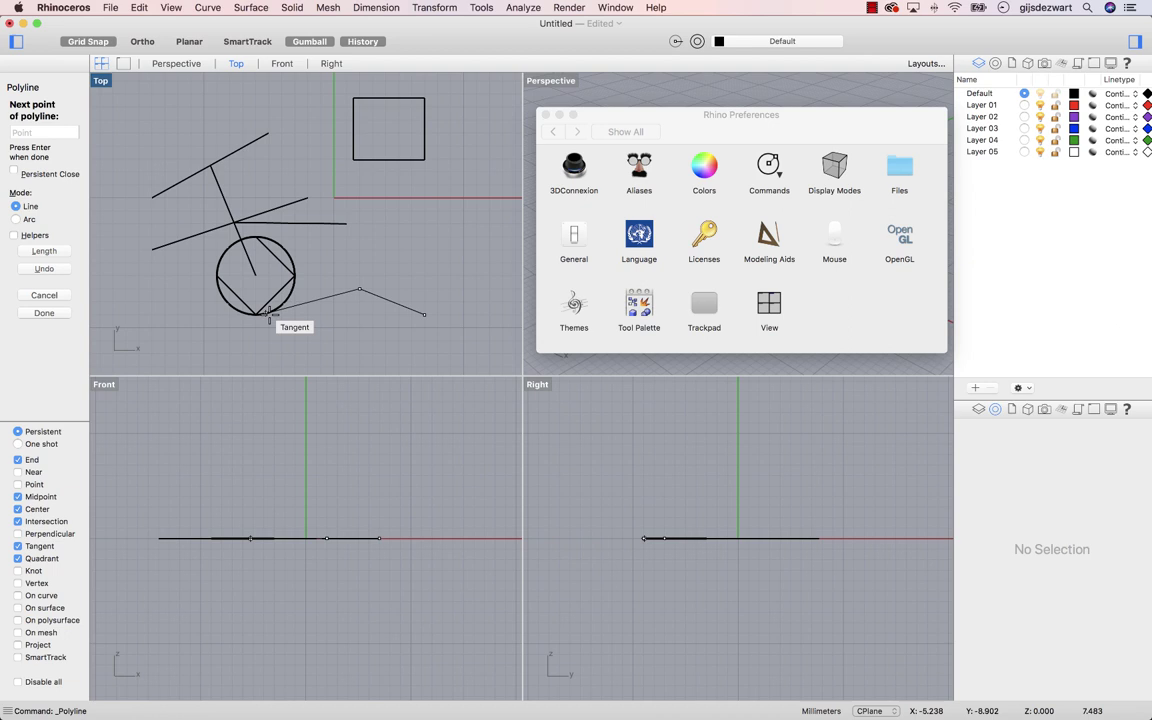
left_click(268, 317)
key("Return")
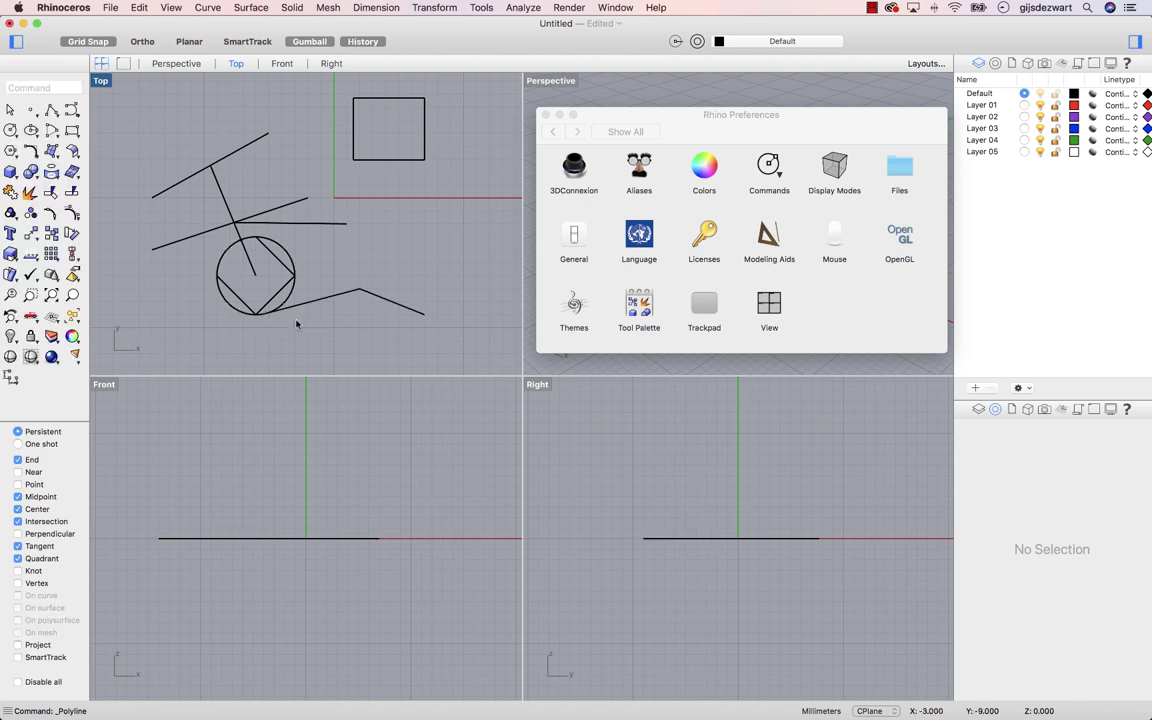
left_click(283, 222)
key("Delete")
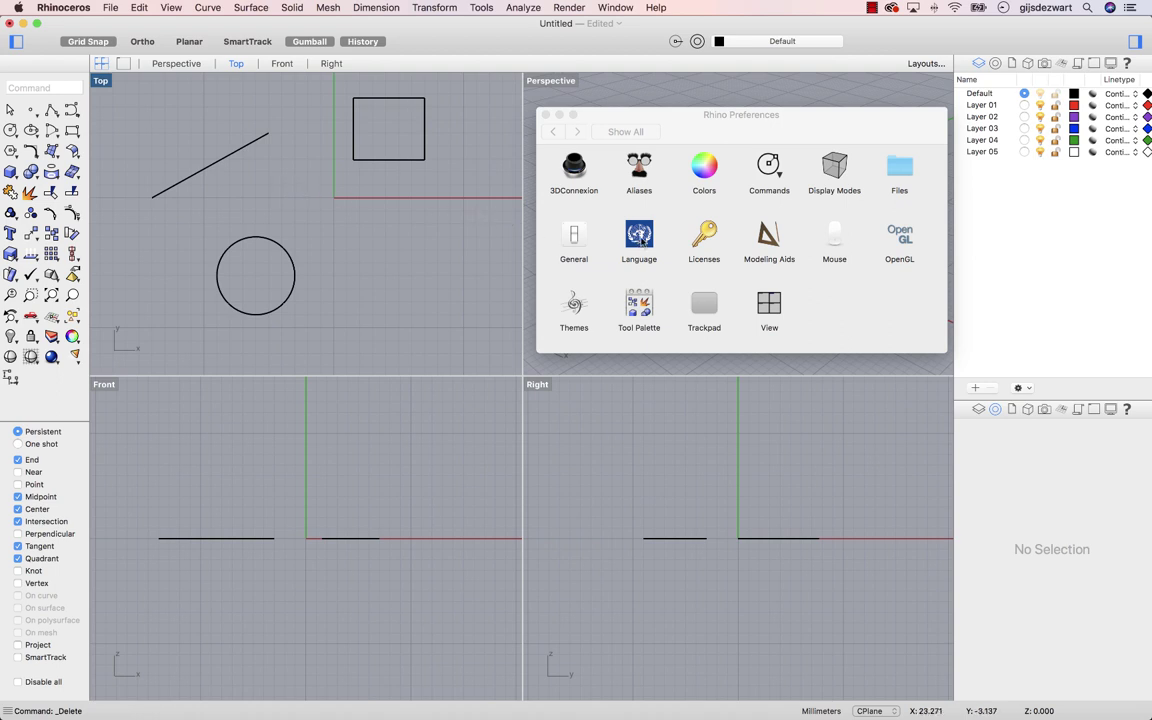
- Turn on Distance, Relative point and angle, and Autosuppress in the Modeling Aids cursor tooltips
left_click(767, 240)
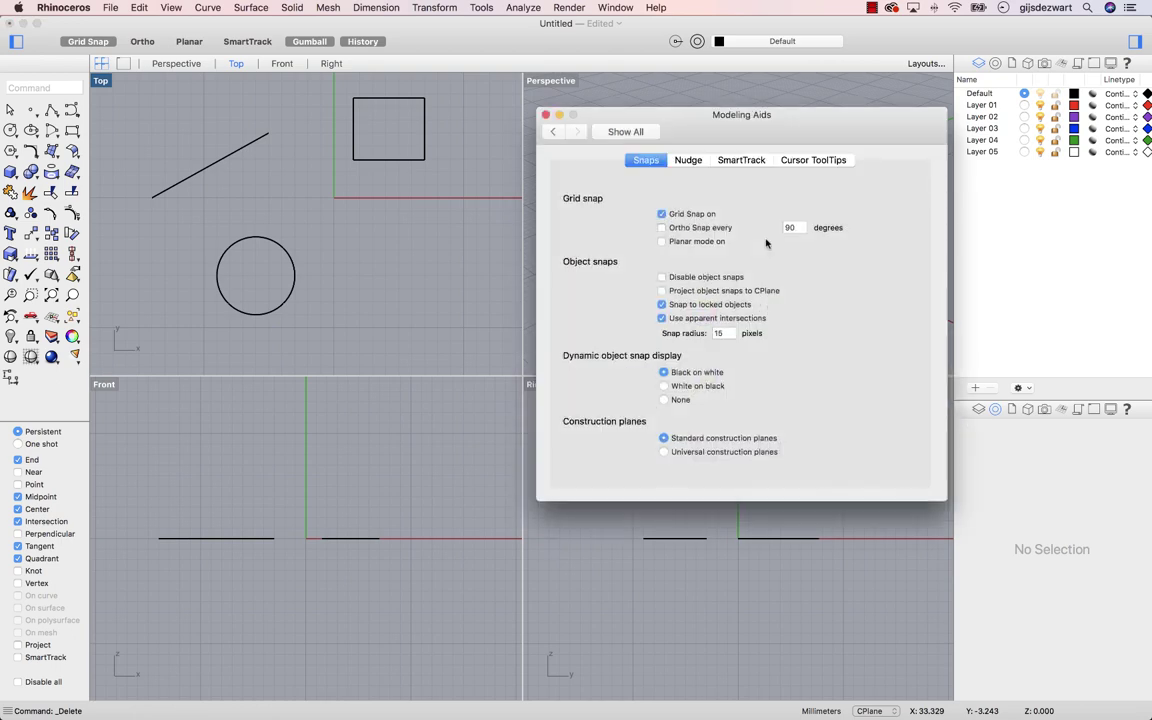
left_click(815, 161)
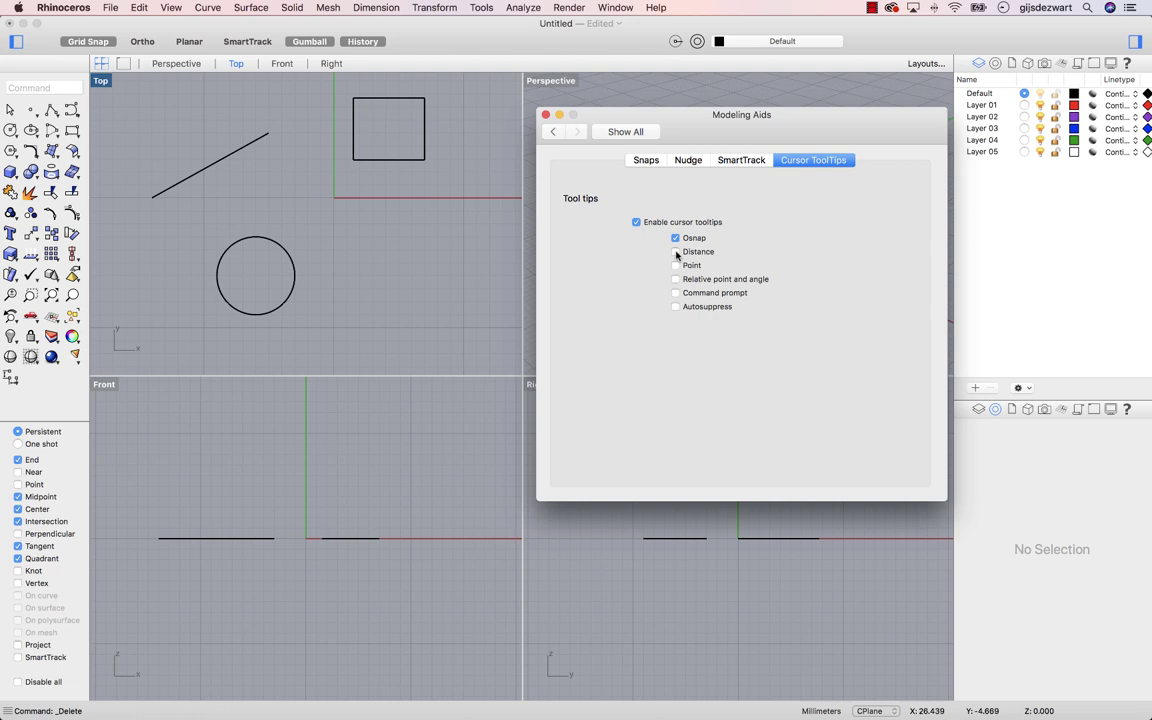
left_click(676, 253)
left_click(675, 280)
left_click(676, 307)
left_click(54, 113)
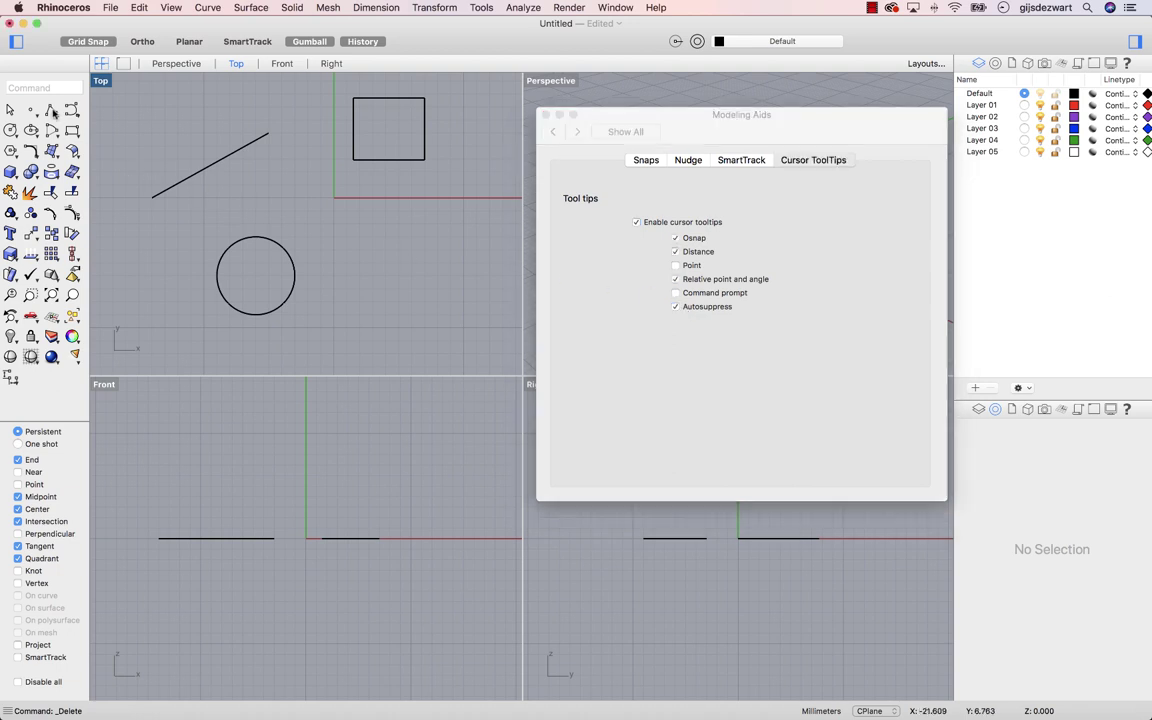
- Draw a polyline from lower left past the circle to the rectangle's lower-left corner, then delete everything
left_click(165, 327)
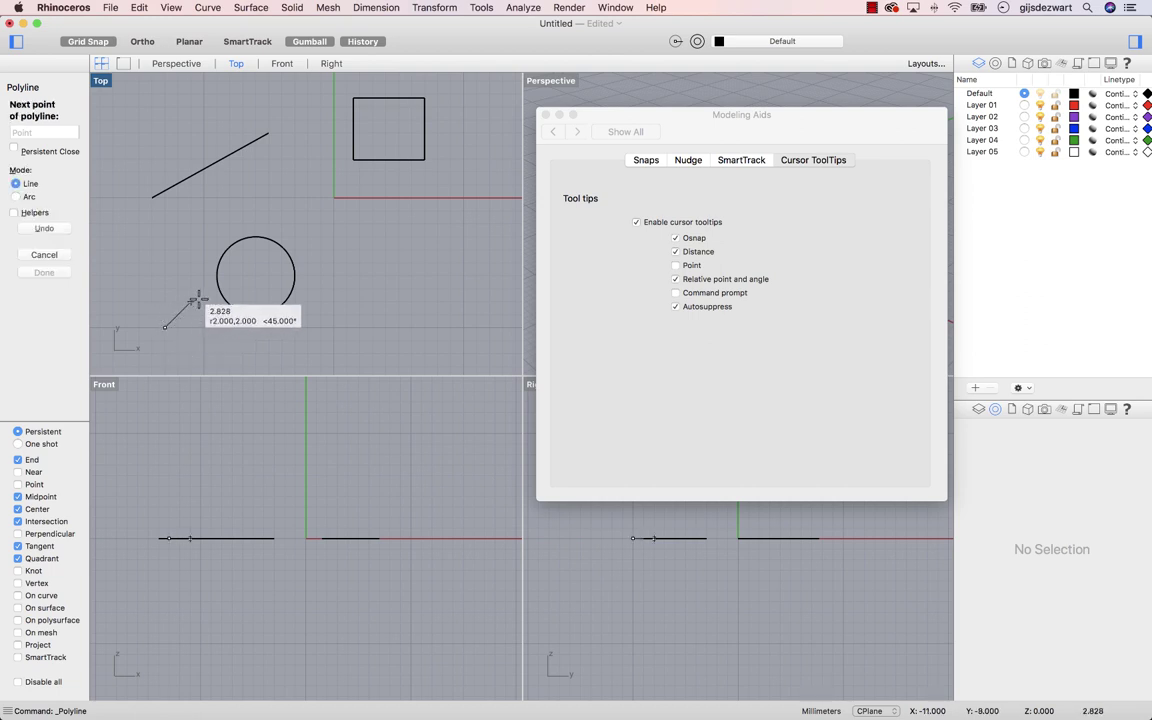
left_click(399, 246)
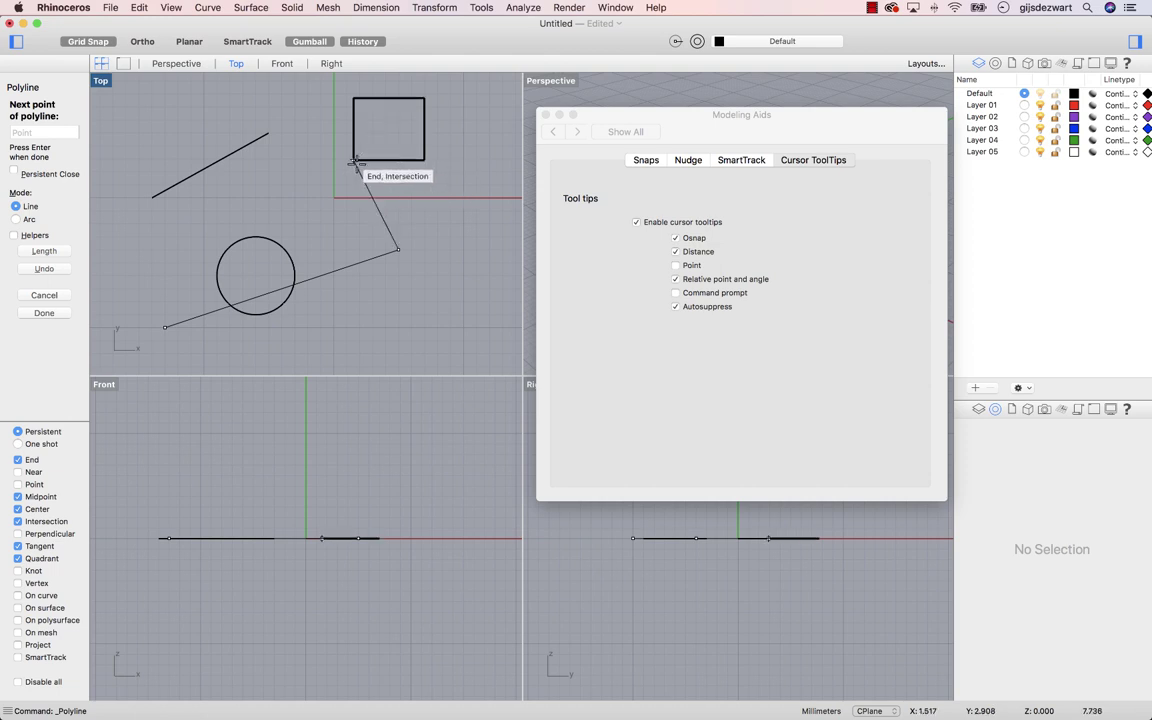
left_click(355, 160)
key("Return")
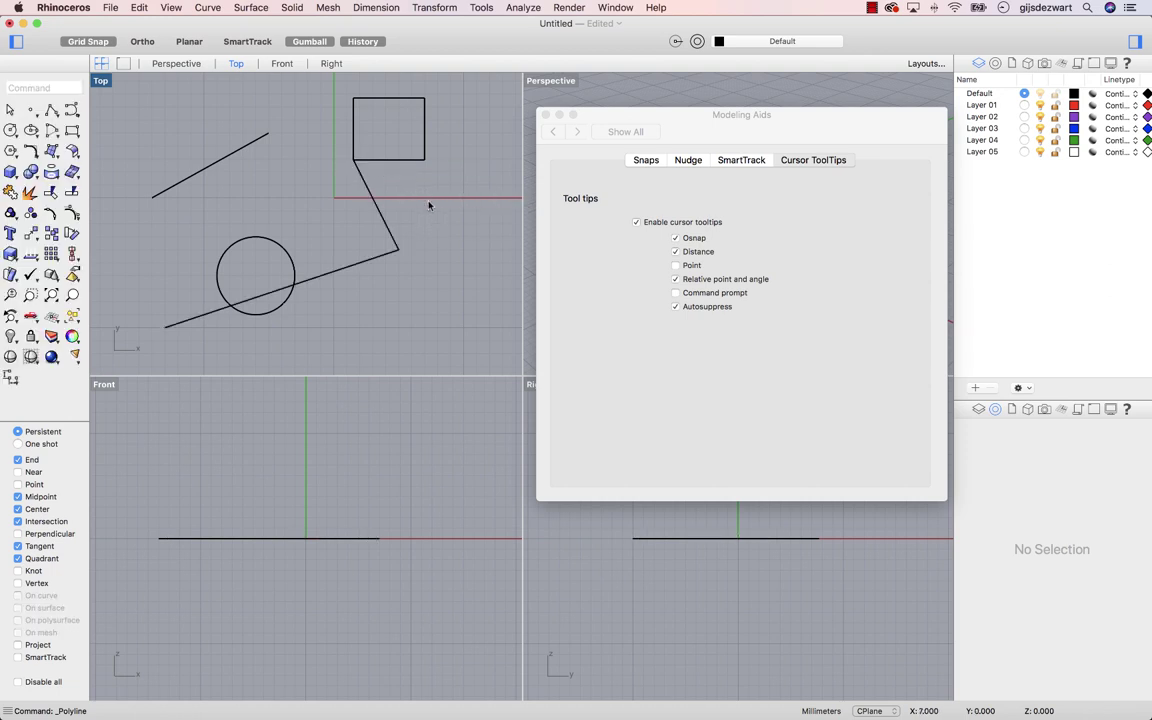
key("super+a")
key("Delete")
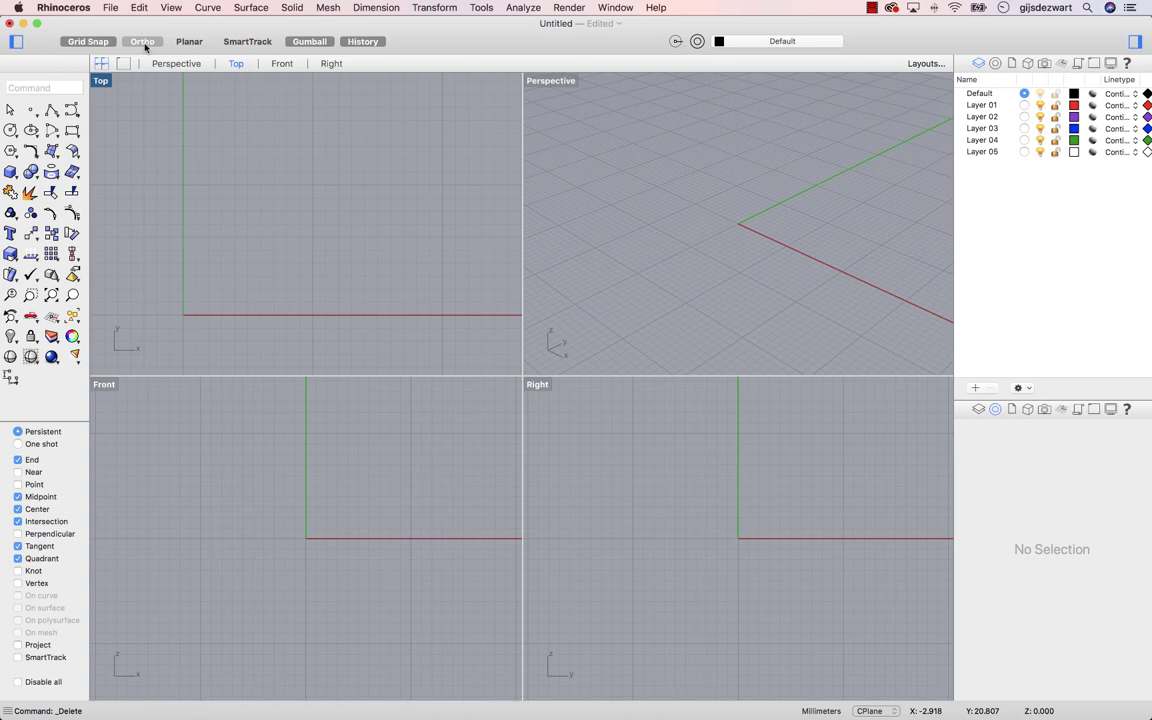
- Start a polyline at the origin, turn Ortho on with F8, cancel it, and open Preferences
left_click(50, 107)
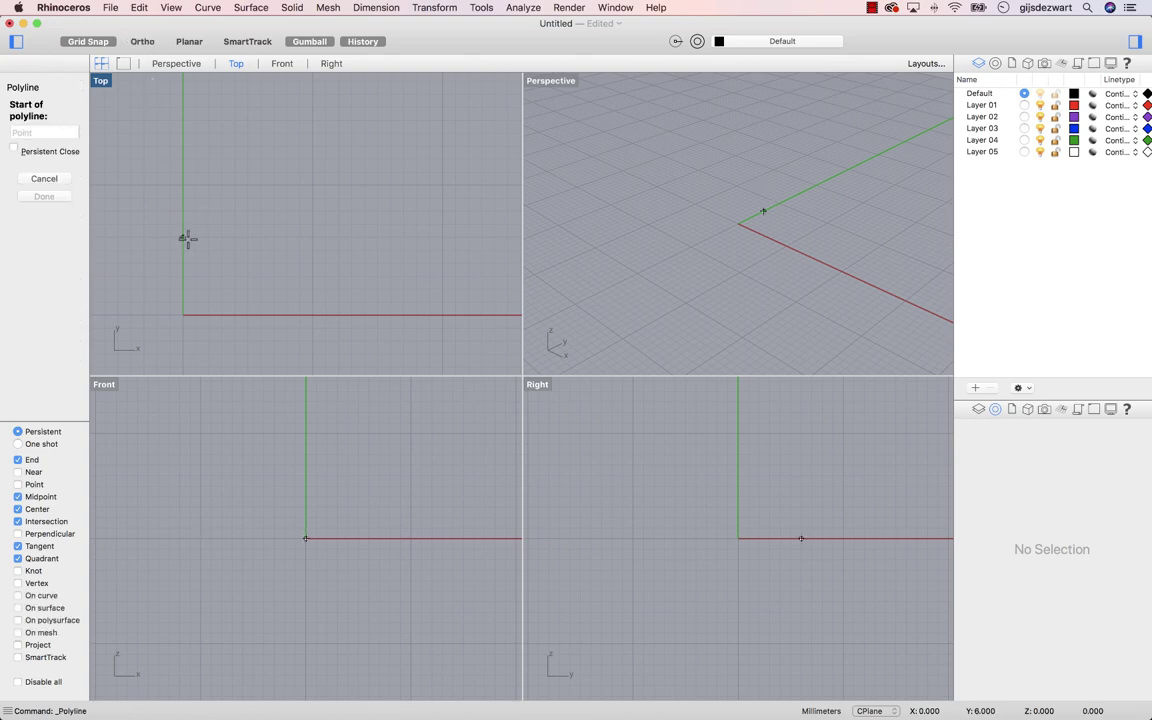
left_click(184, 314)
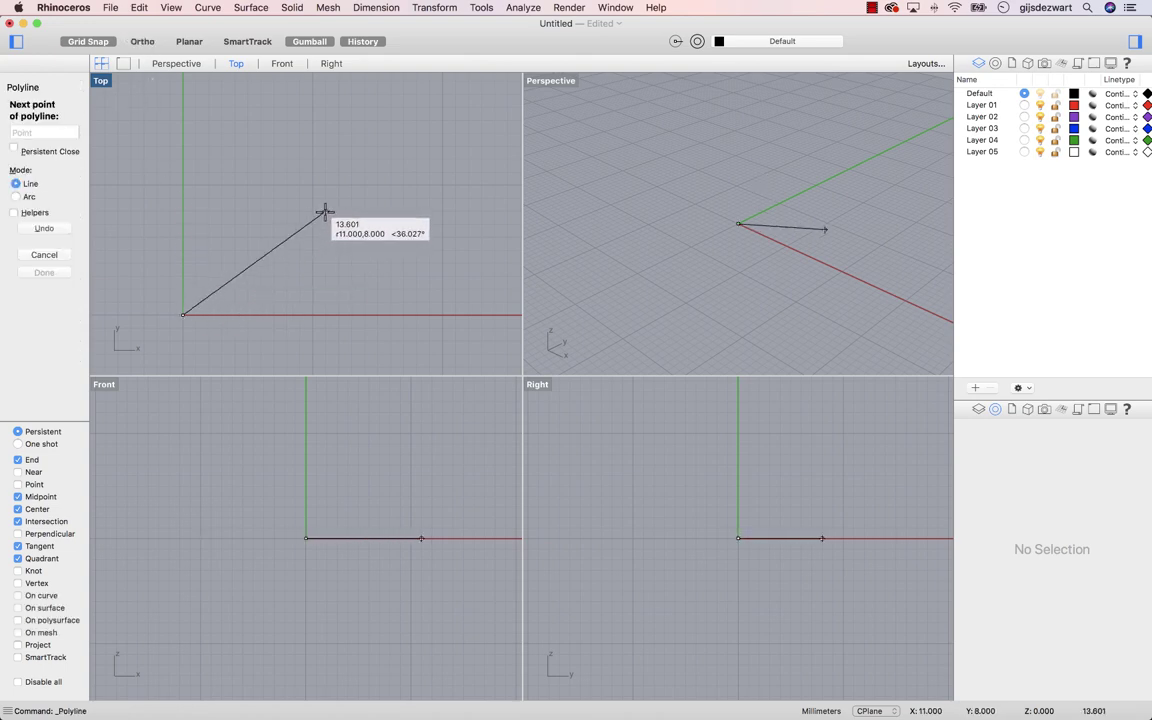
key("F8")
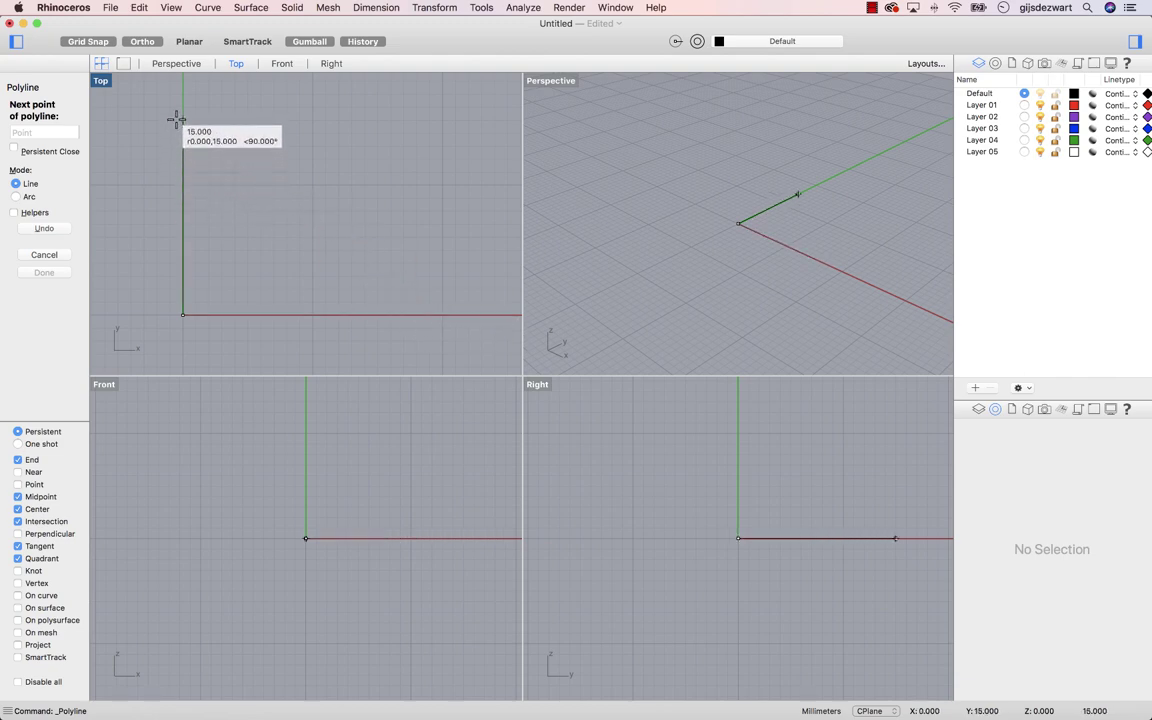
key("Escape")
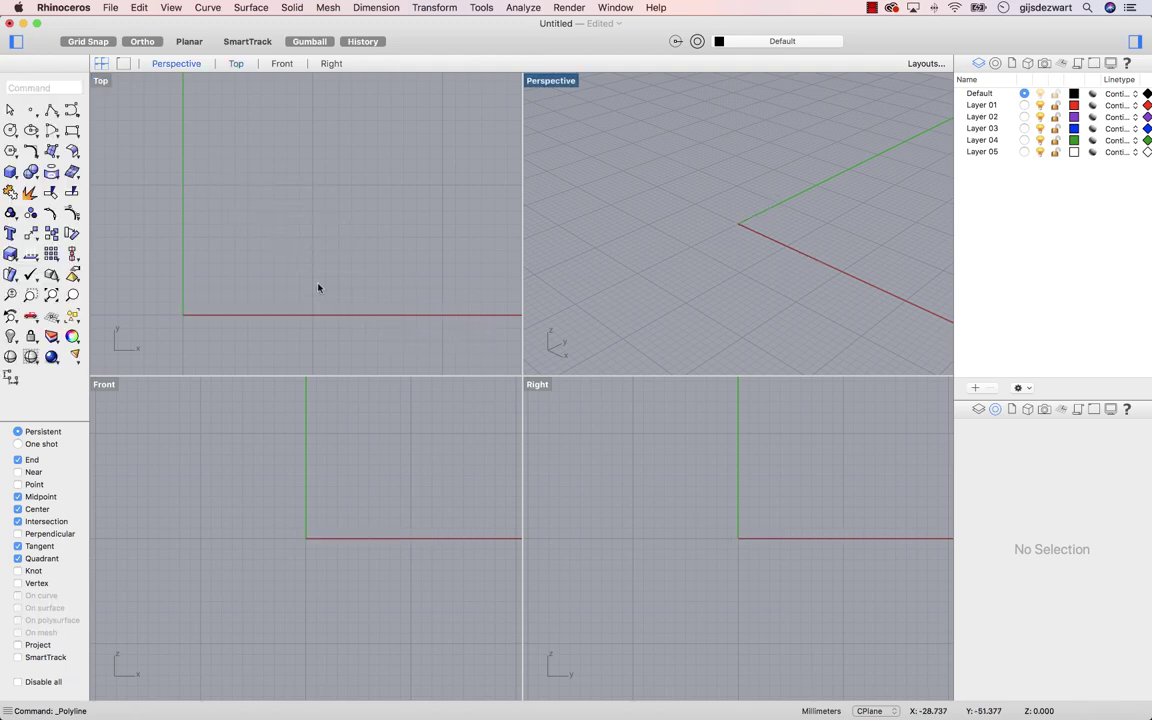
key("super+comma")
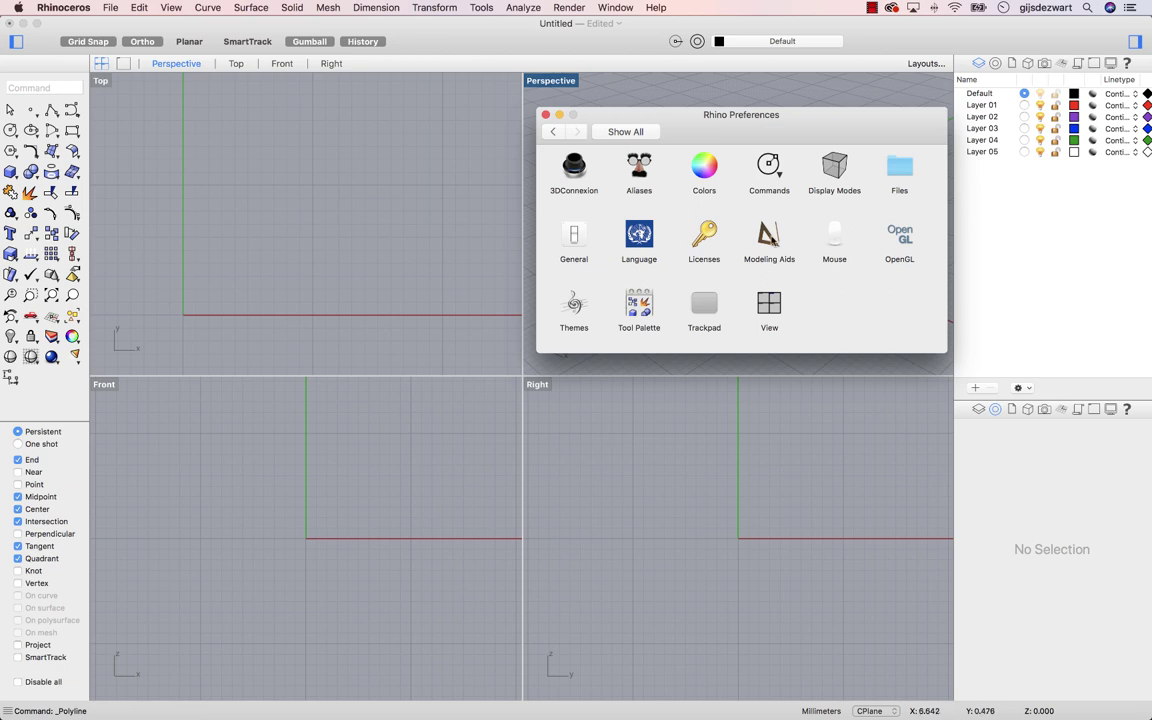
- Set the Ortho snap angle to 20 degrees in Modeling Aids Snaps and close the window
left_click(771, 238)
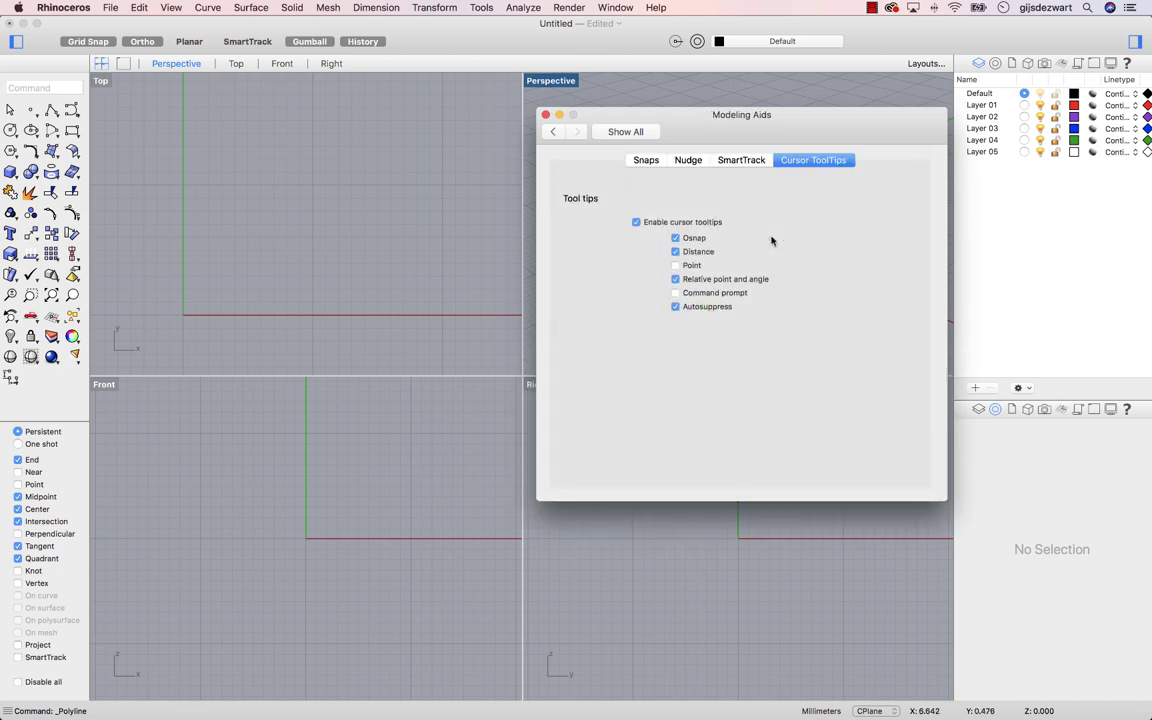
left_click(648, 161)
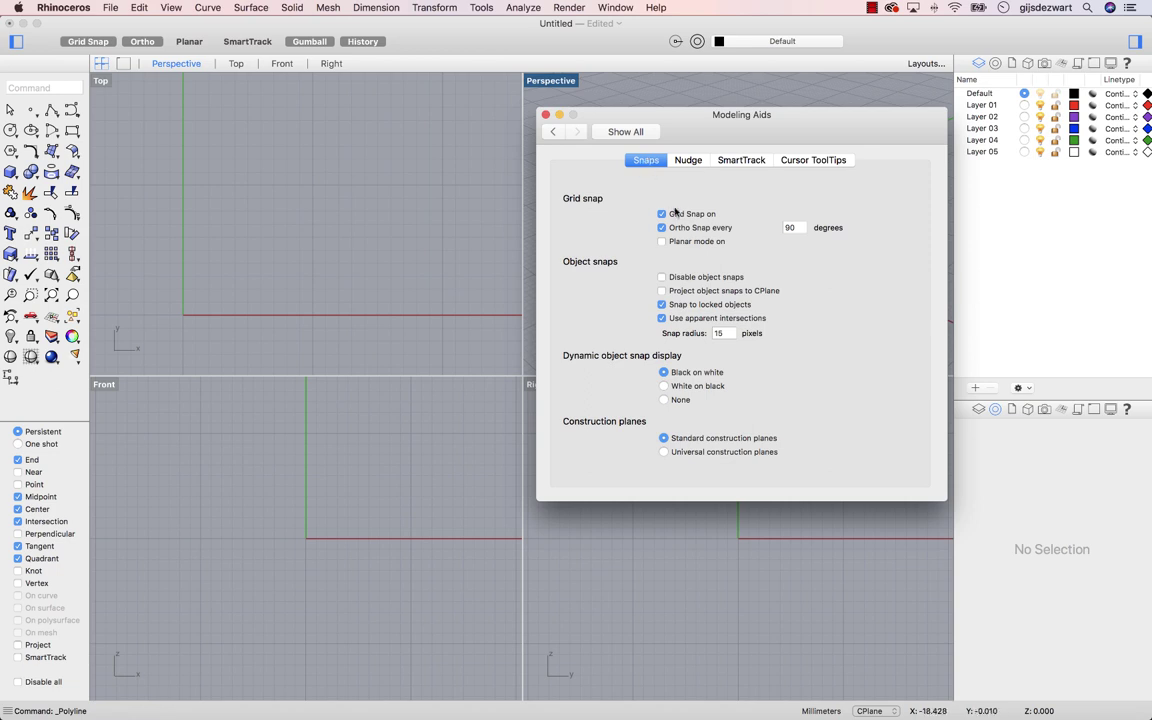
left_click(798, 228)
type("1")
left_click(545, 115)
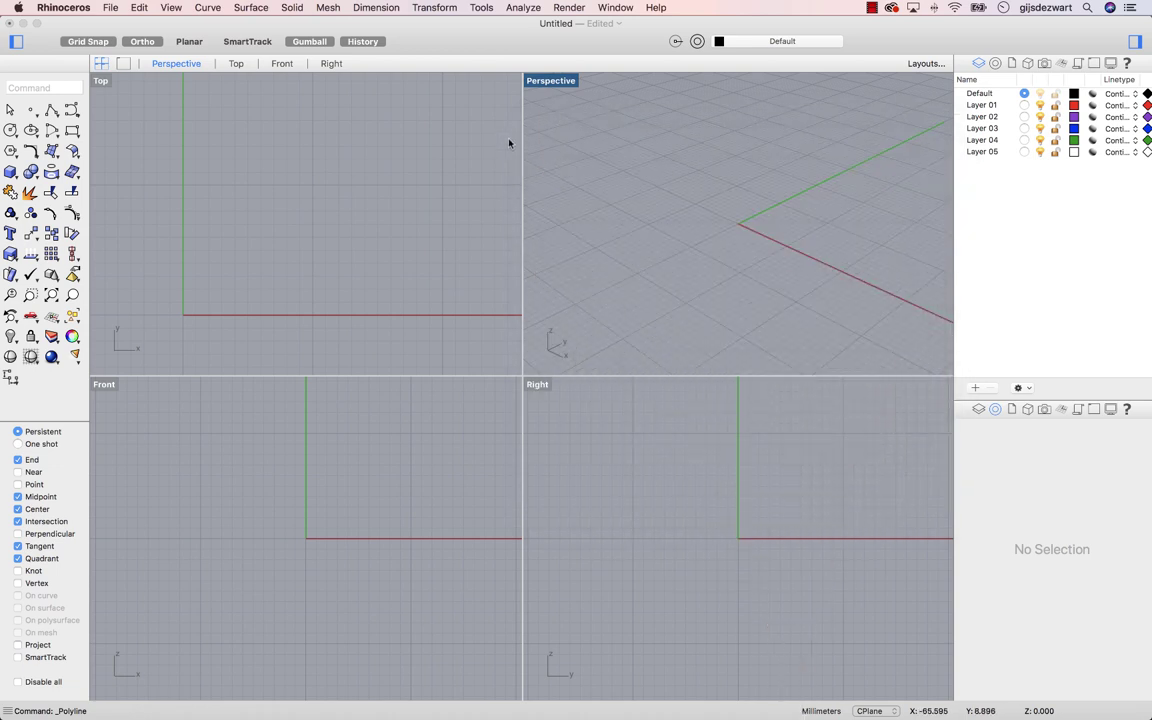
- With Ortho enabled, start a new polyline at the origin in the Top viewport
left_click(51, 109)
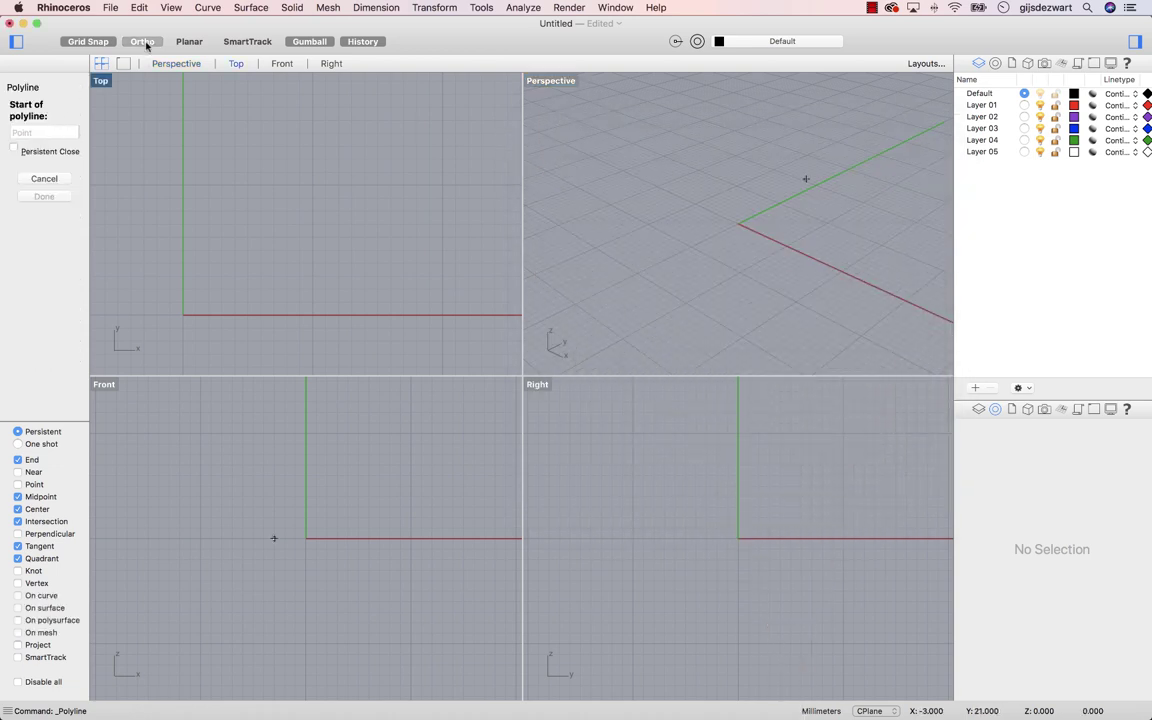
left_click(146, 44)
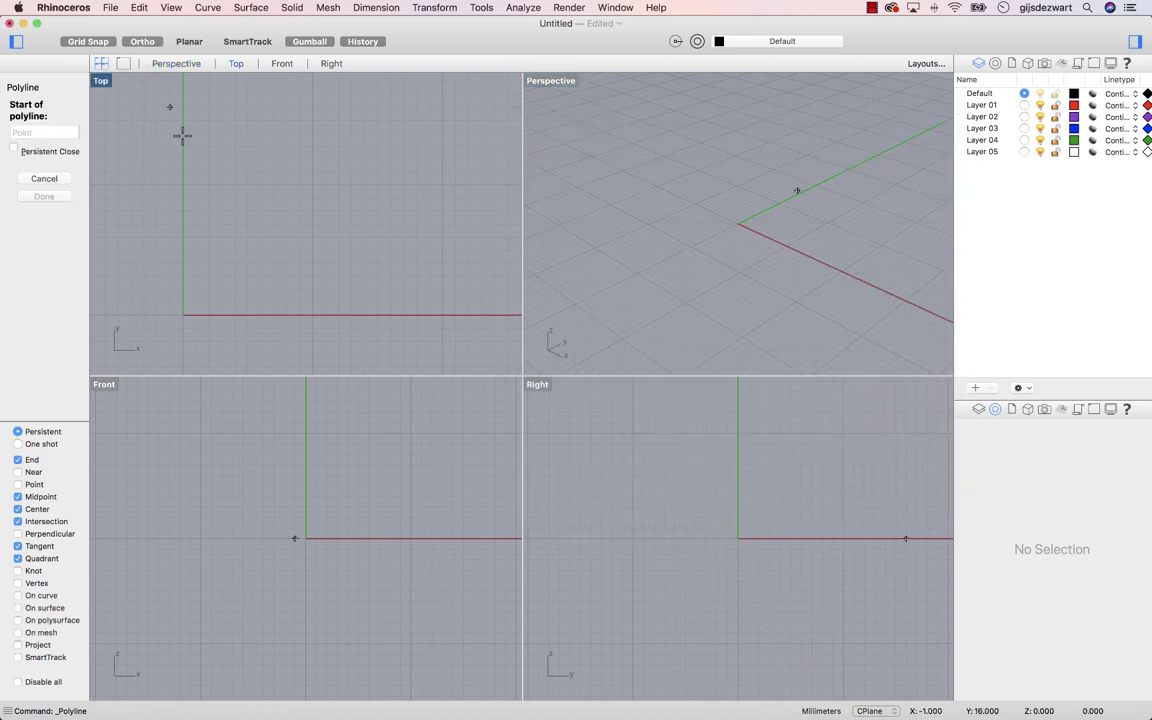
left_click(182, 313)
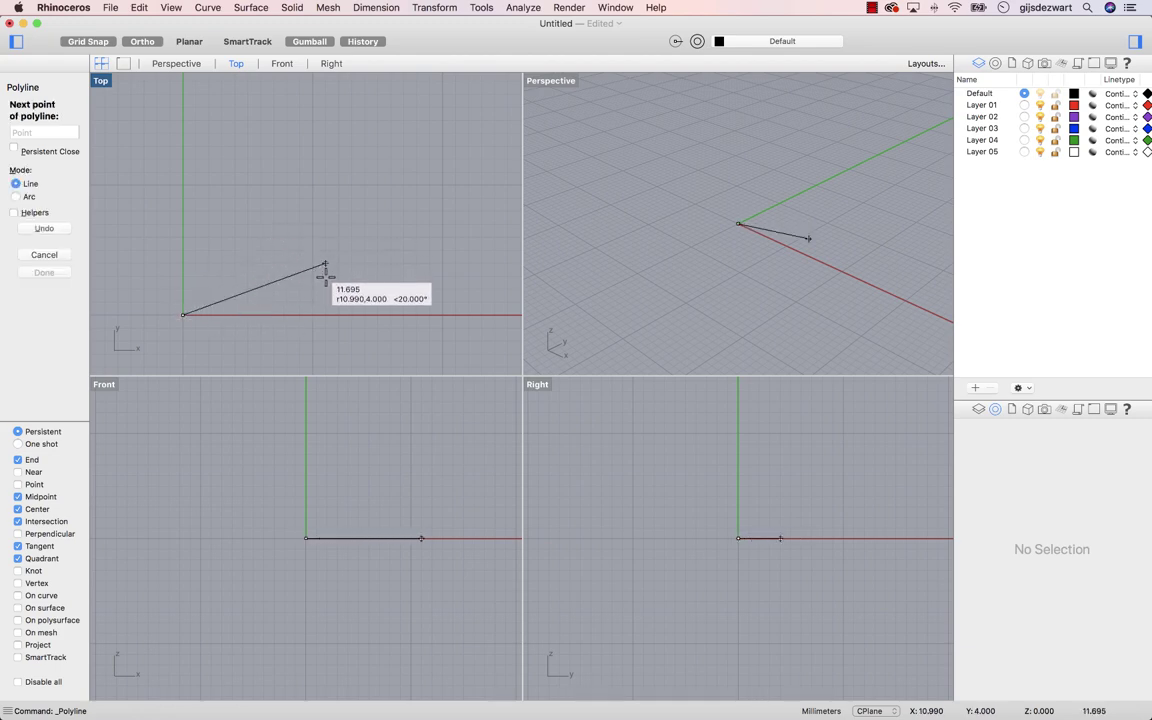